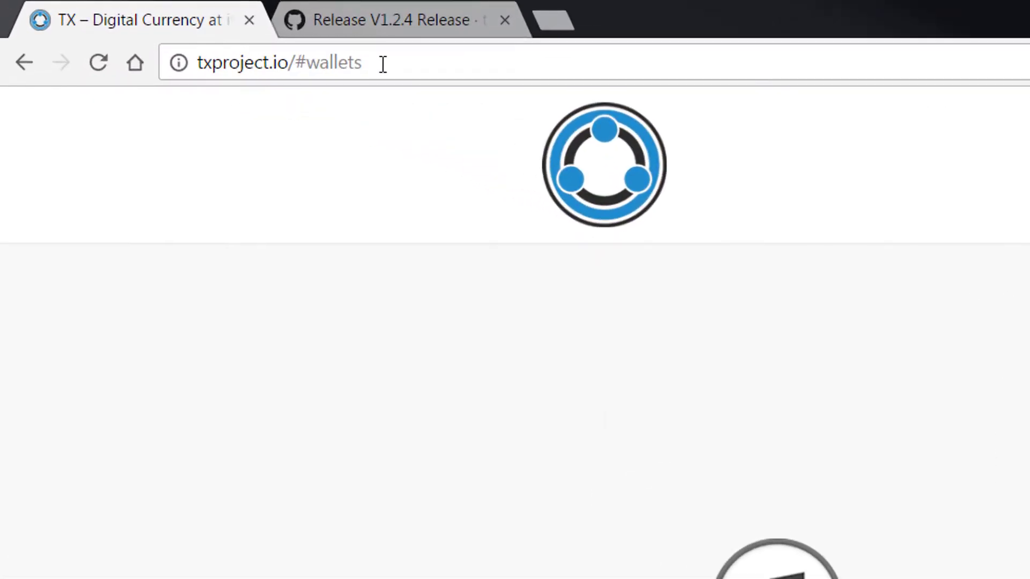
- Select the txproject.io/#wallets address in Chrome's address bar
drag(383, 64, 222, 188)
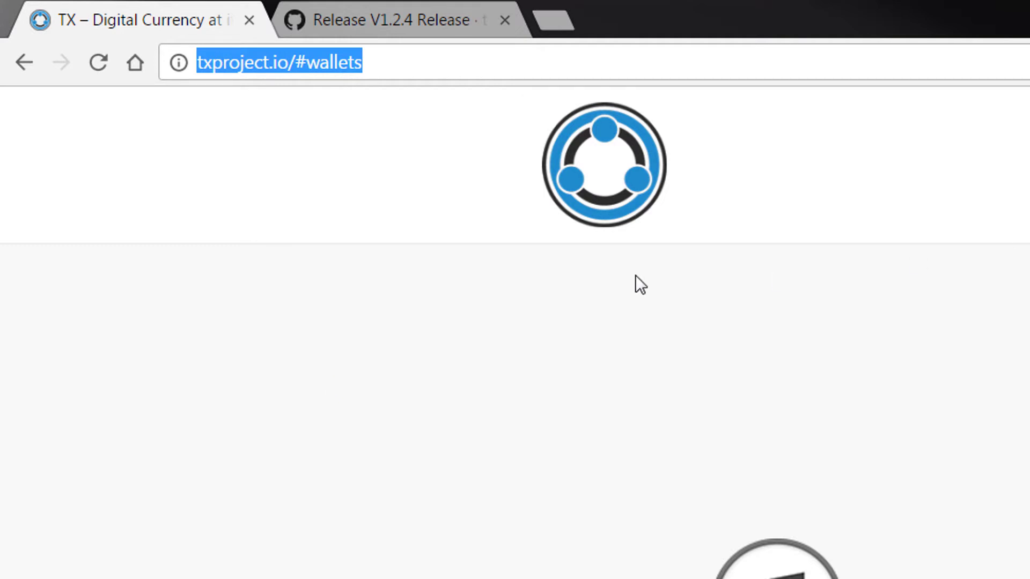
- Get Win32-transfer-qt.exe from the GitHub V1.2.4 release and return to the TX wallets tab
click(375, 19)
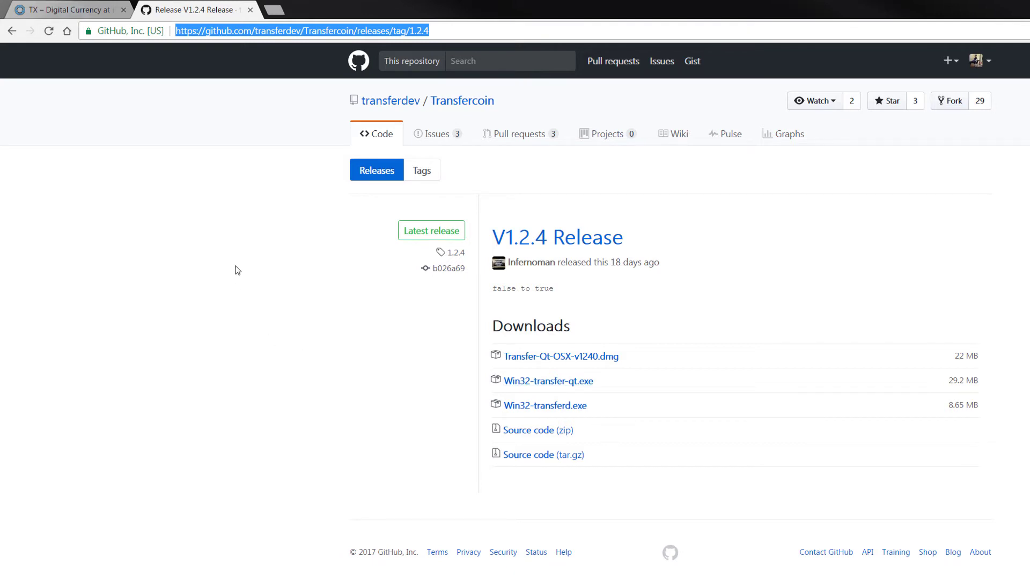
click(65, 11)
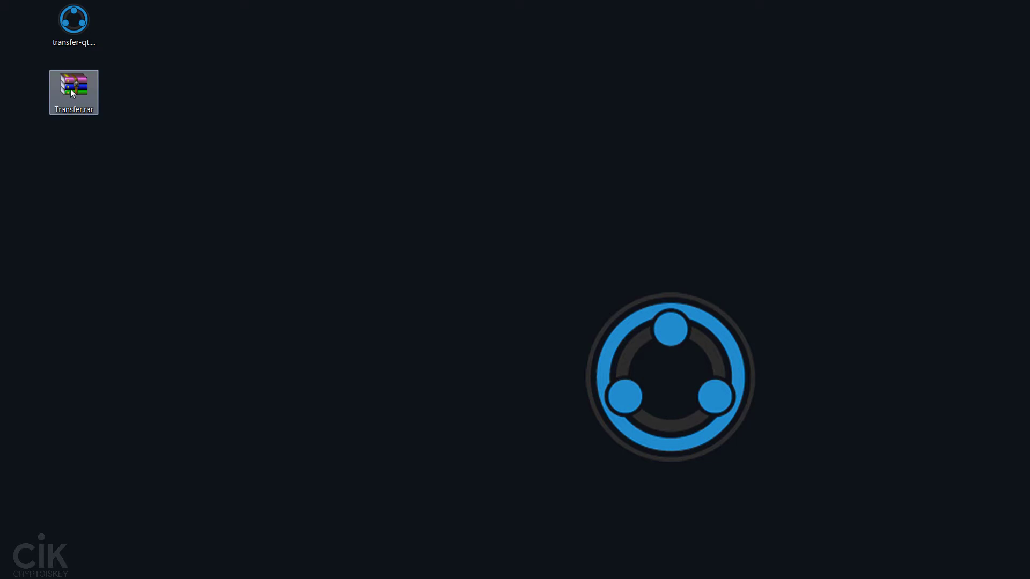
- Extract Transfer.rar with 'Extract to Transfer\' and select the new Transfer folder
right_click(70, 88)
click(44, 146)
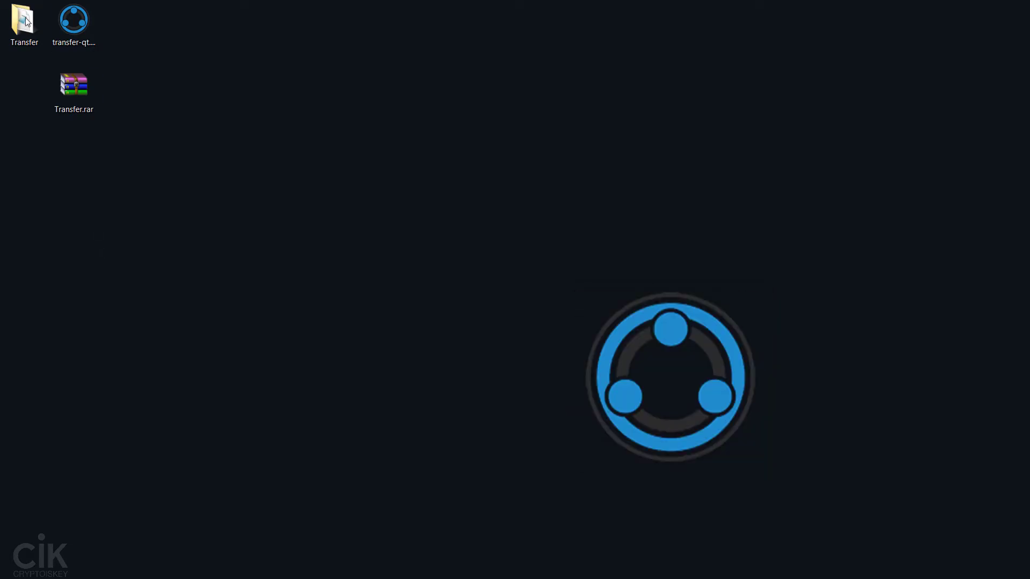
click(25, 22)
- Launch transfer-qt, allow it past the security warning, and close it once syncing begins
click(88, 35)
click(73, 15)
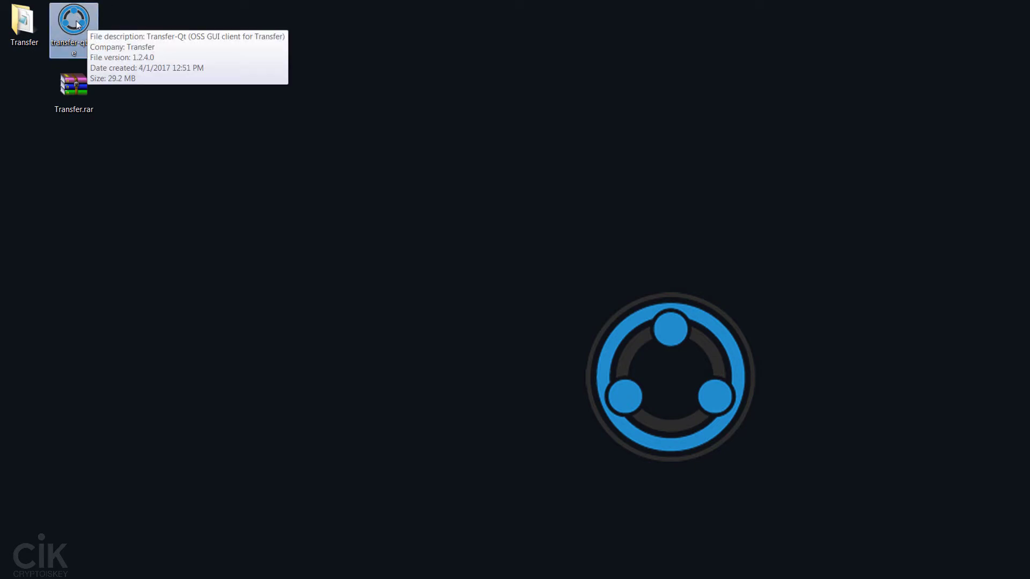
double_click(75, 22)
click(704, 396)
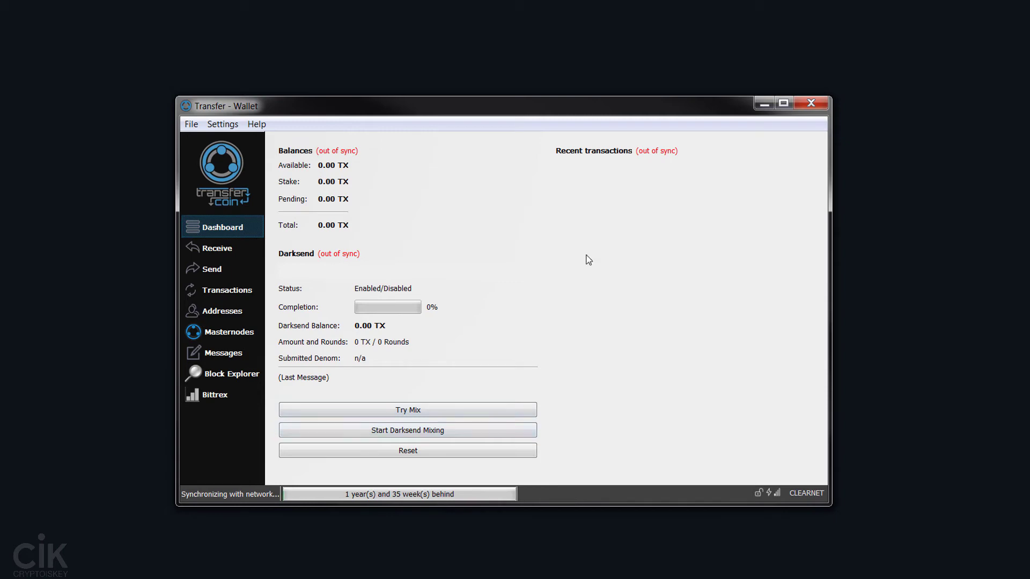
click(810, 102)
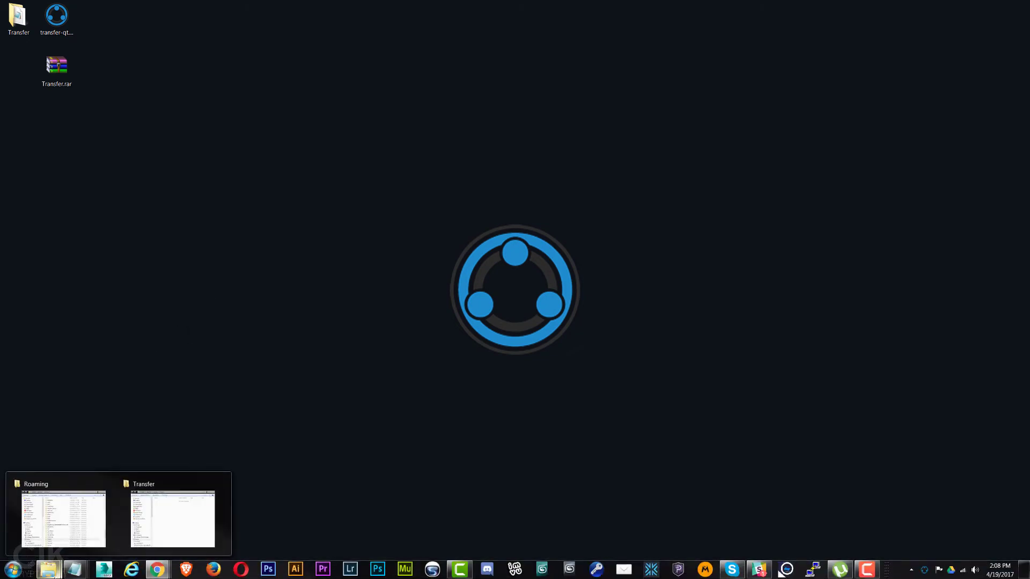
- Search %appdata% from the Start menu to reach the Roaming folder
click(25, 572)
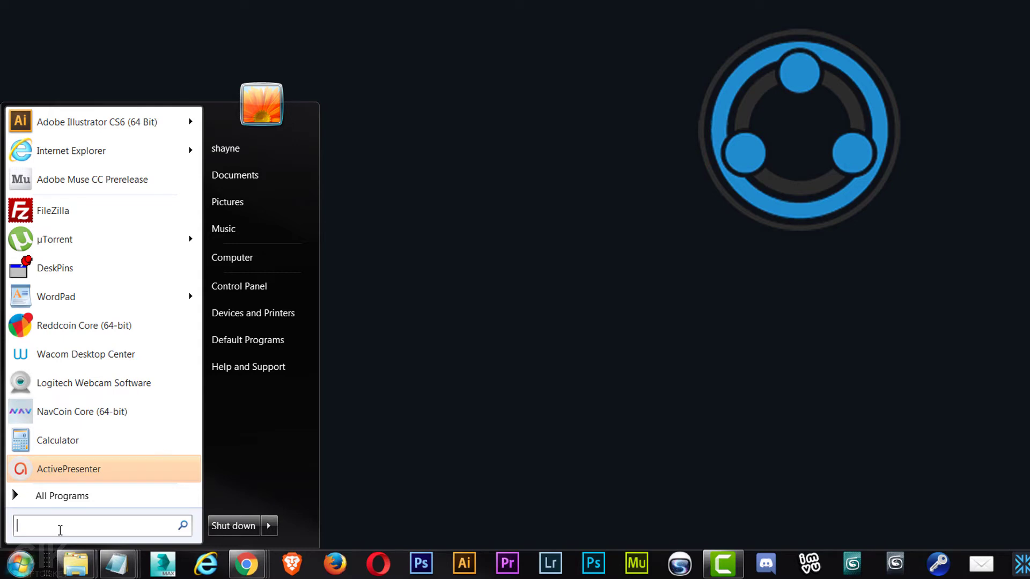
text(%app)
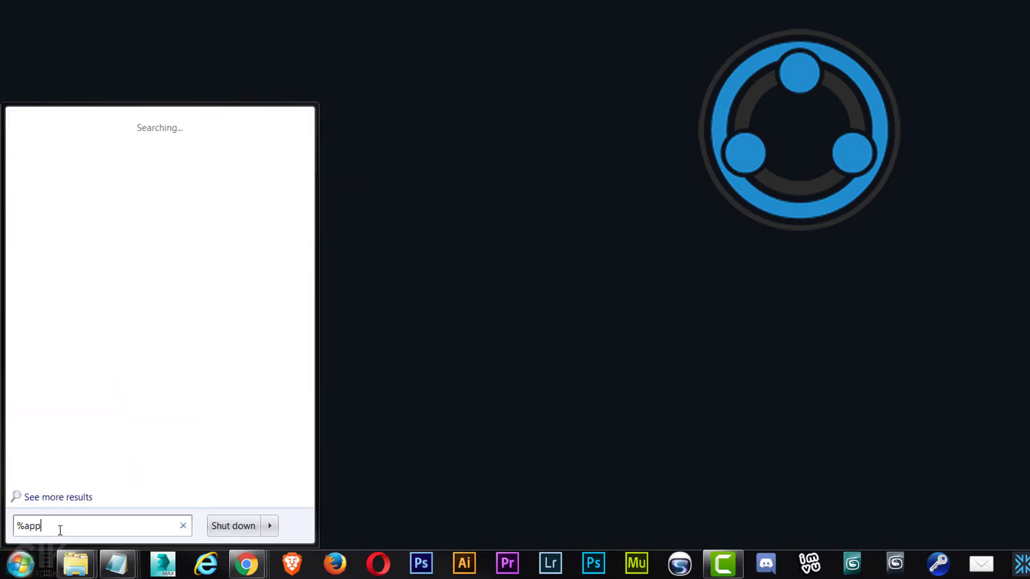
text(data)
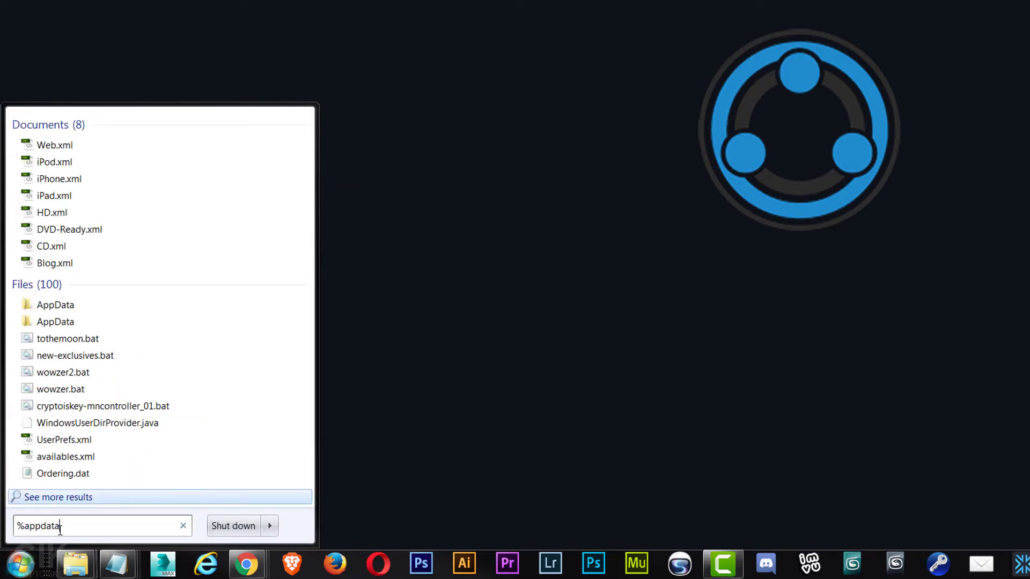
text(%)
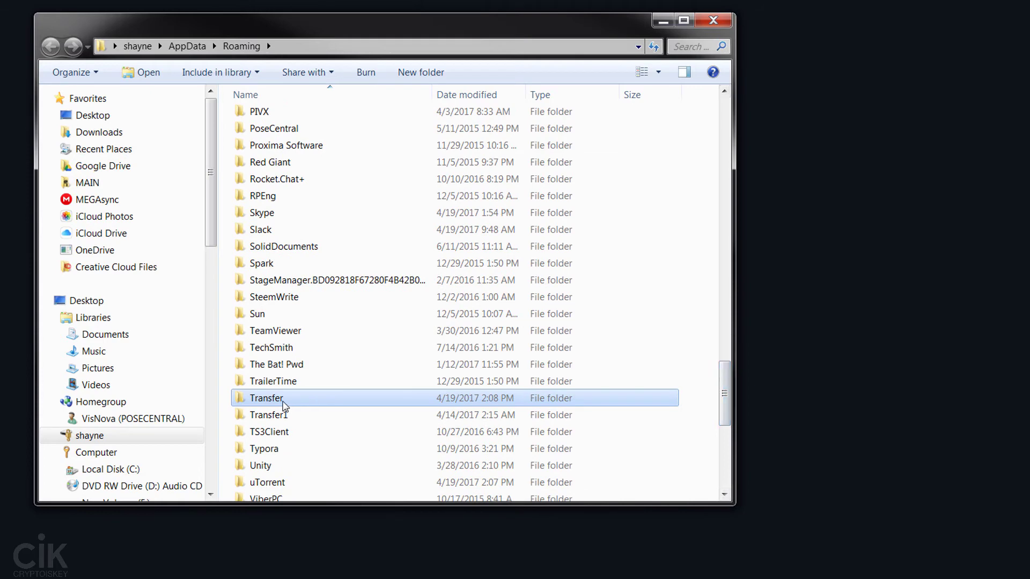
- Open AppData\Roaming\Transfer, briefly view Local Disk (C:), then bring up Organize
double_click(290, 408)
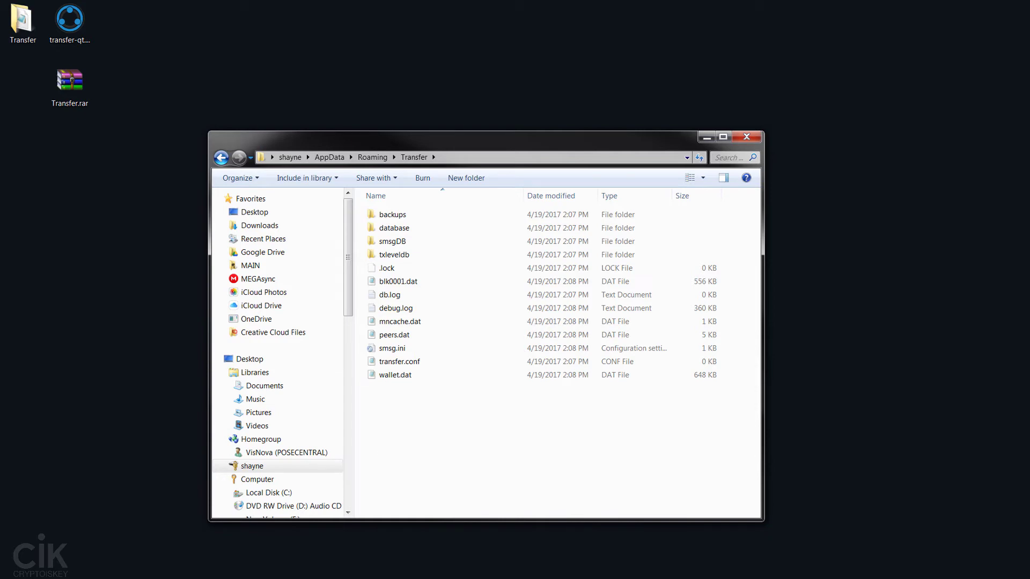
key(super)
click(201, 465)
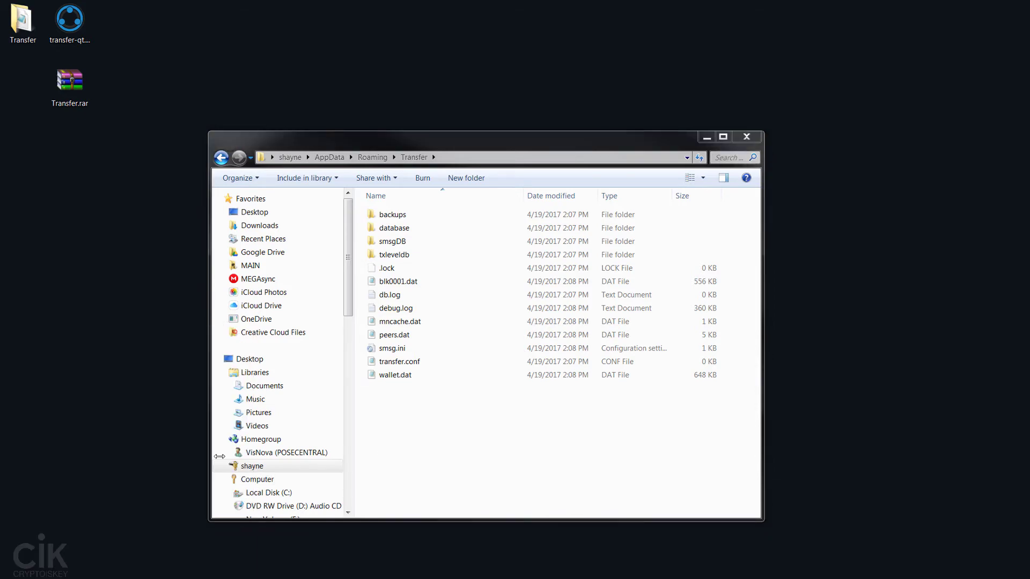
double_click(558, 212)
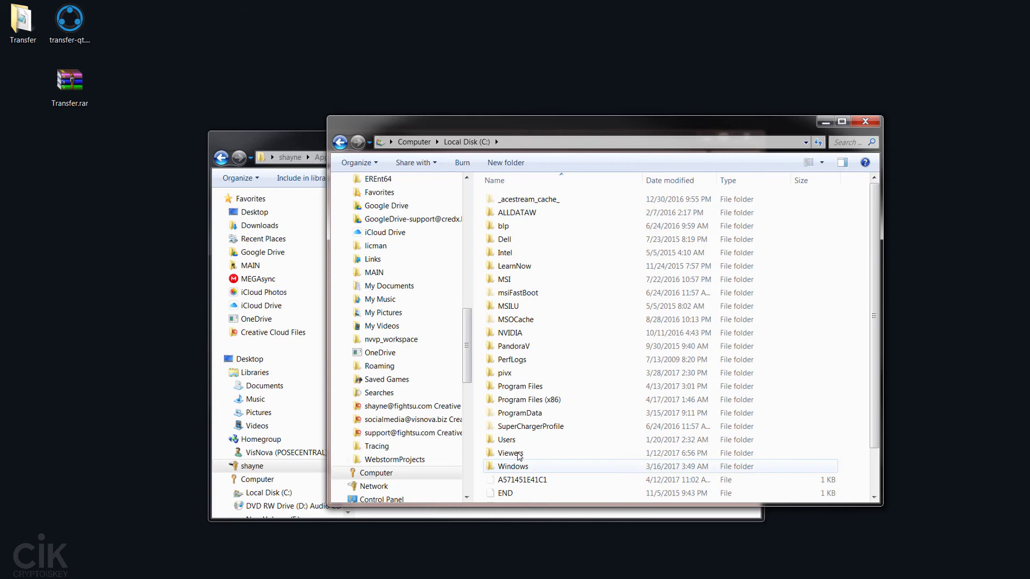
click(826, 122)
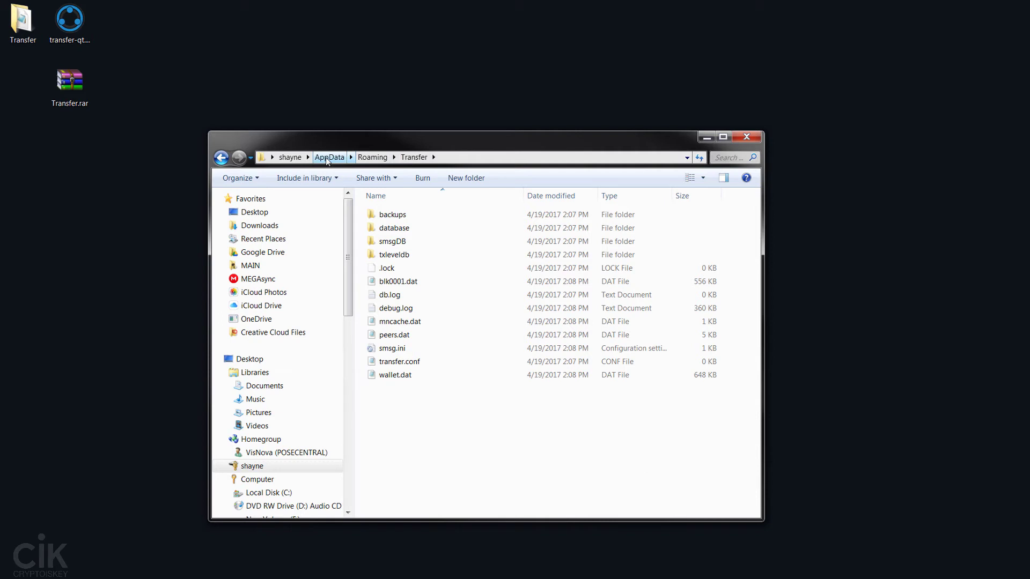
click(239, 177)
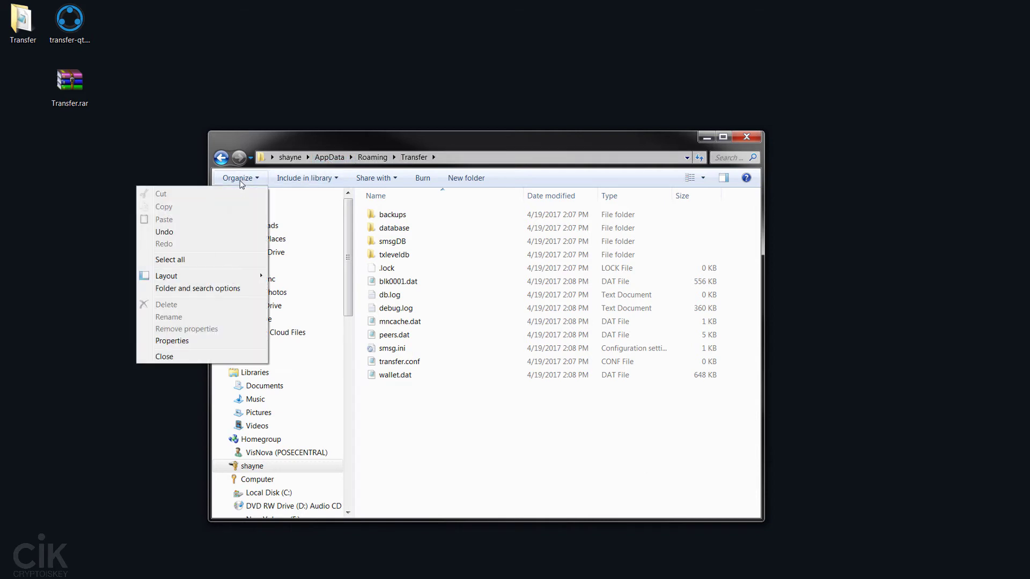
- Turn on 'Show hidden files, folders, and drives' in Folder Options' View settings
click(185, 289)
click(269, 207)
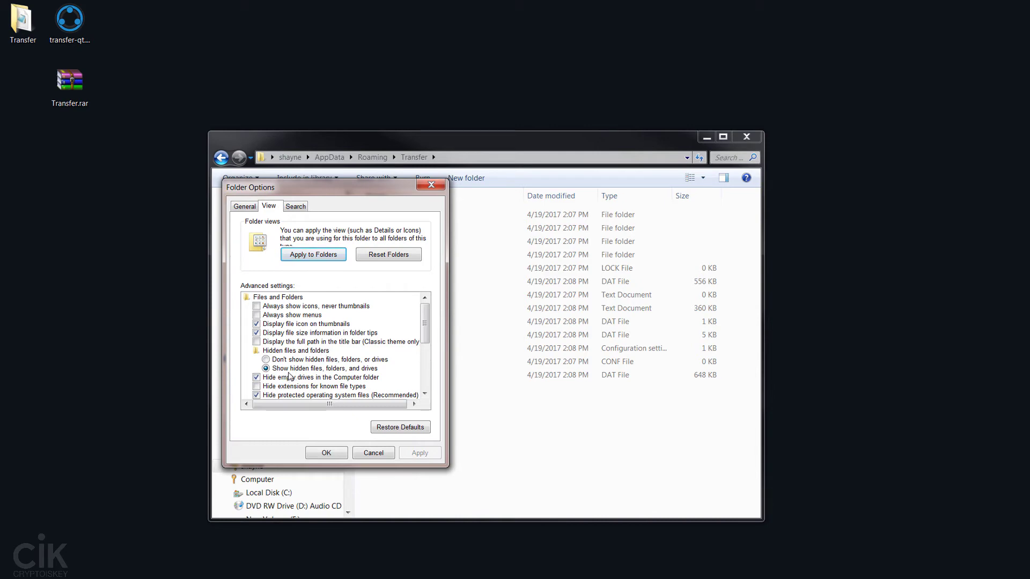
click(421, 187)
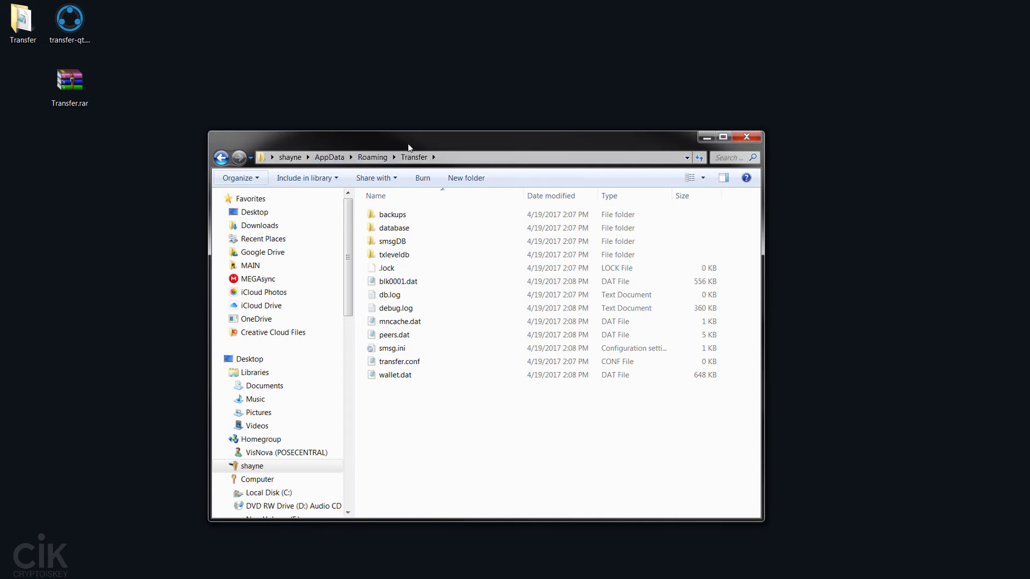
- Open the desktop Transfer bootstrap folder and arrange it beside the AppData Transfer window
drag(415, 139, 729, 35)
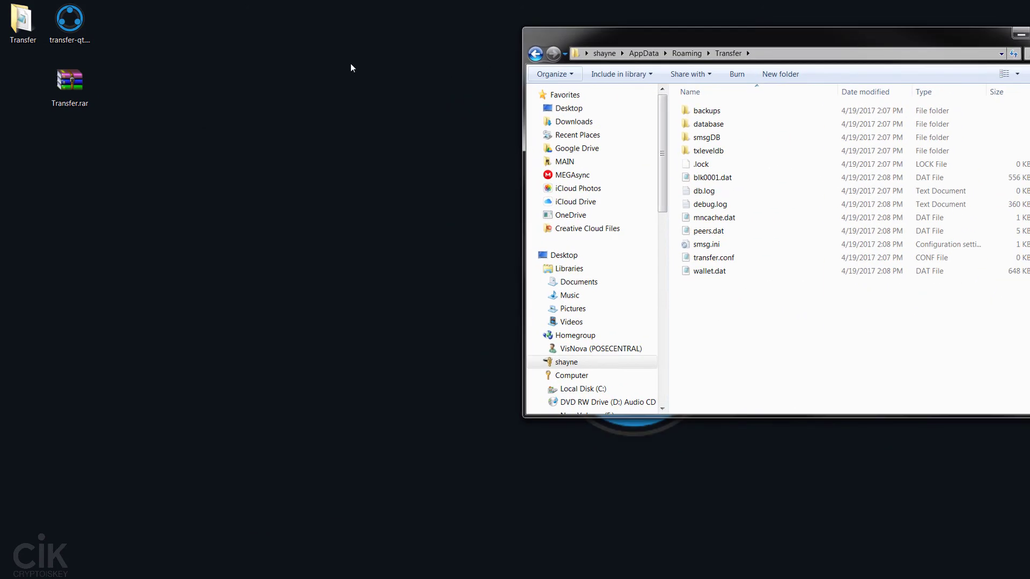
drag(23, 22, 69, 144)
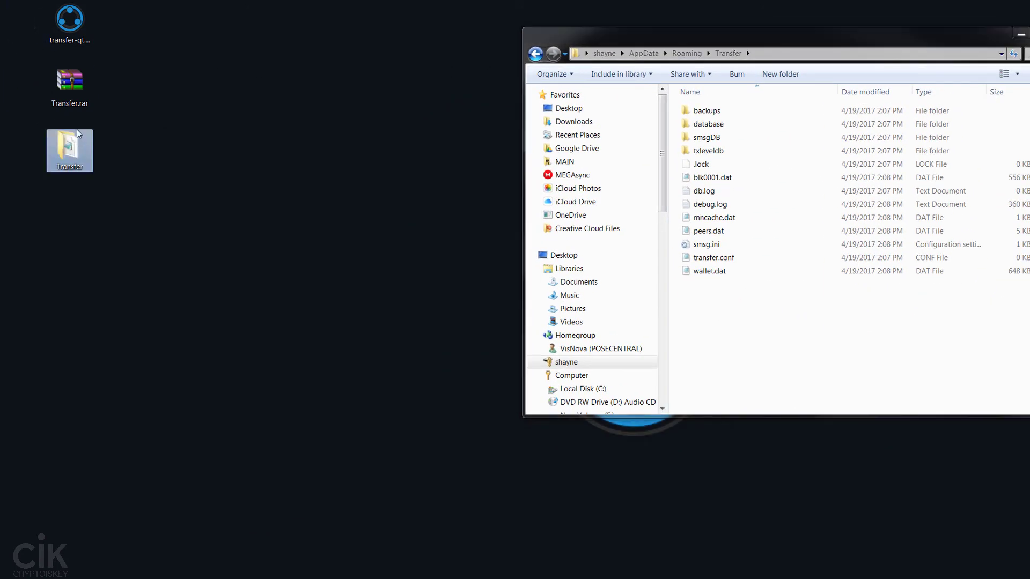
double_click(72, 148)
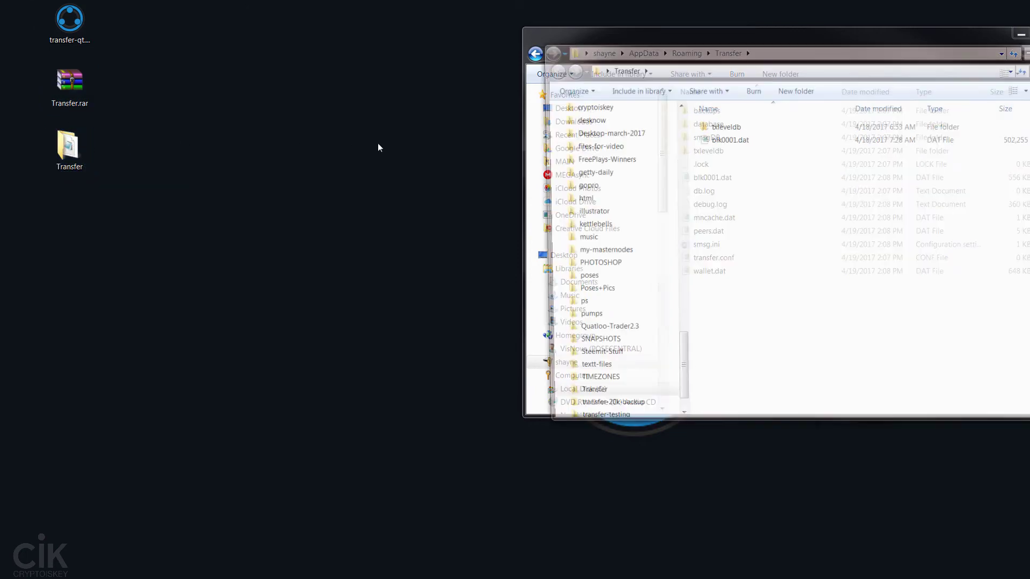
drag(578, 60, 135, 75)
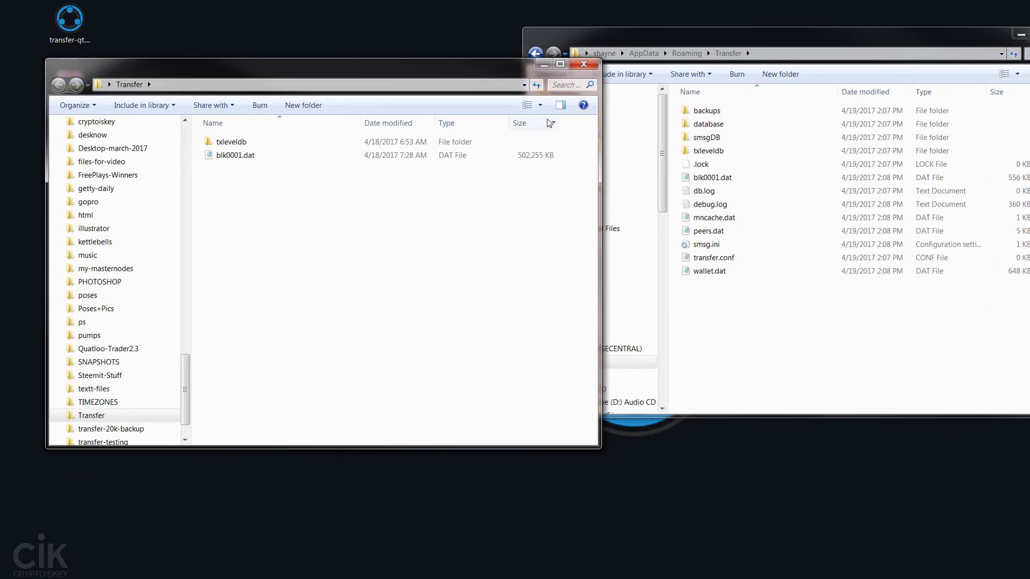
drag(599, 136, 510, 135)
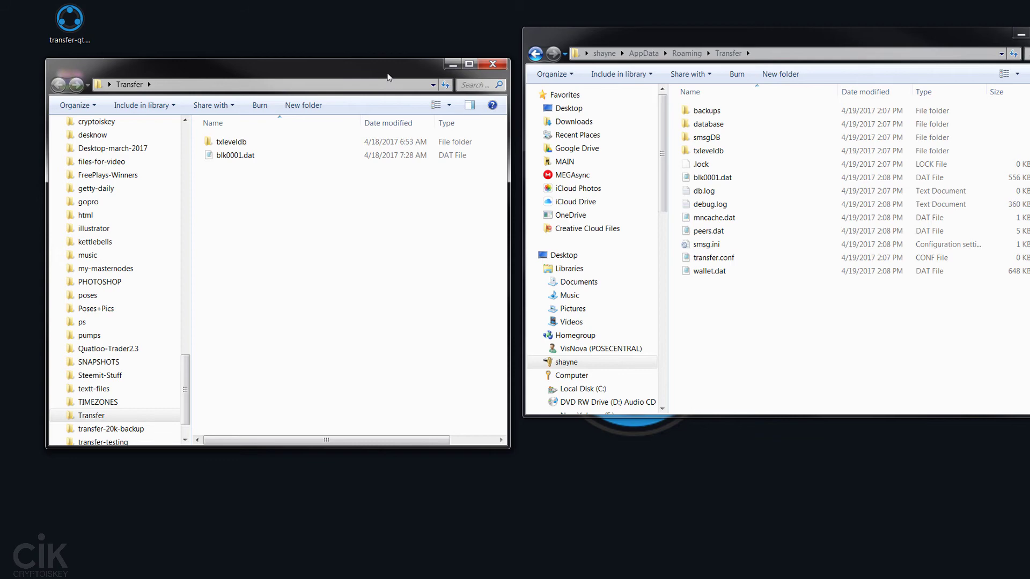
drag(379, 73, 383, 121)
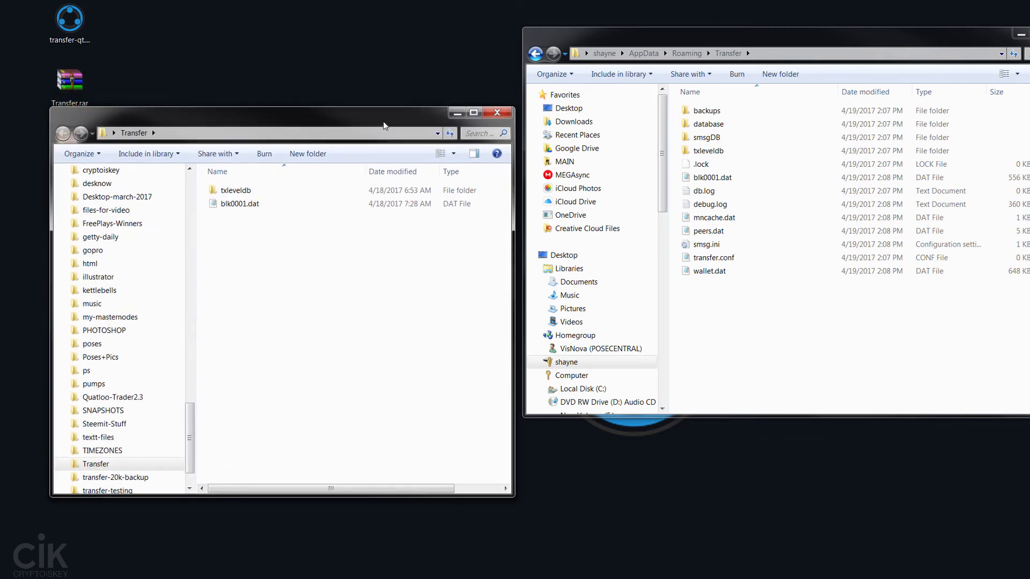
drag(637, 44, 636, 121)
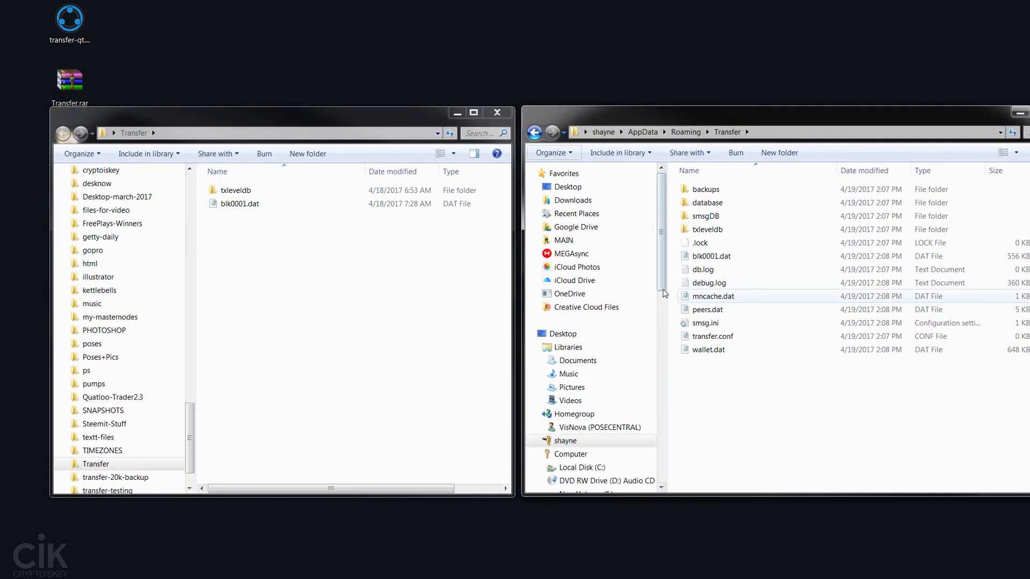
- Delete the old blk0001.dat from AppData\Roaming\Transfer
click(236, 205)
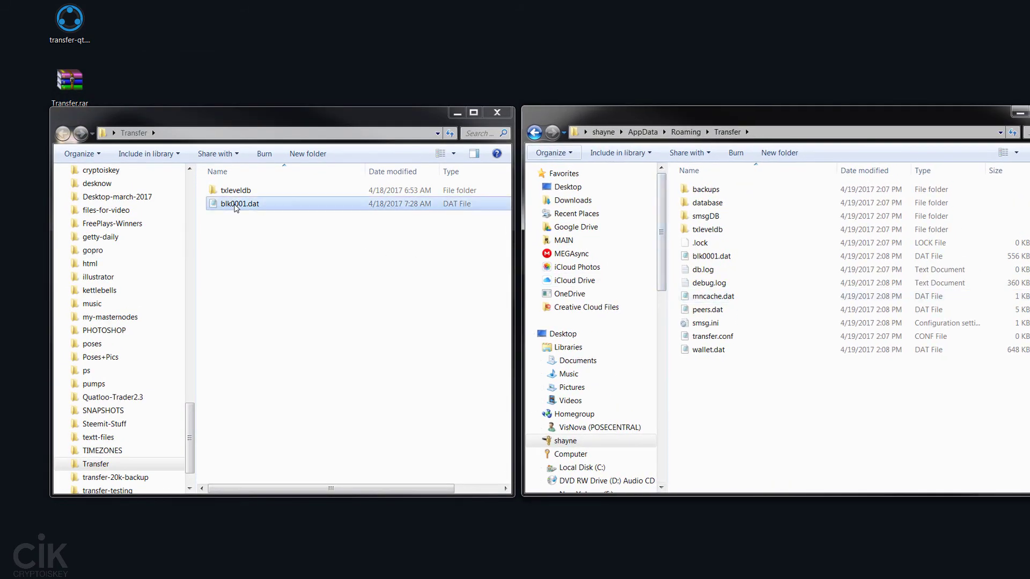
click(710, 260)
right_click(710, 260)
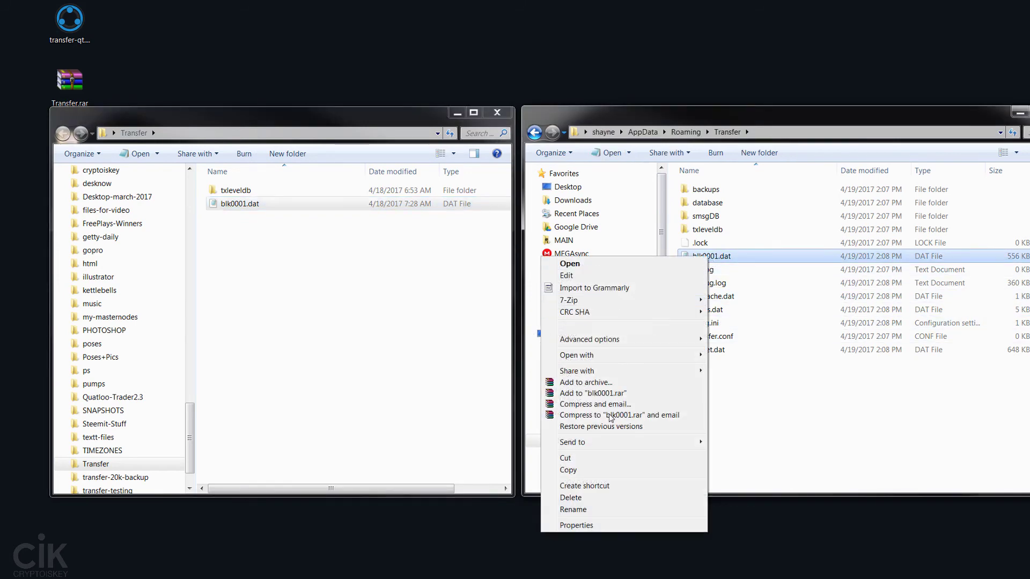
click(590, 497)
click(679, 406)
- Delete the old txleveldb, then move the bootstrap txleveldb and blk0001.dat into AppData
click(257, 191)
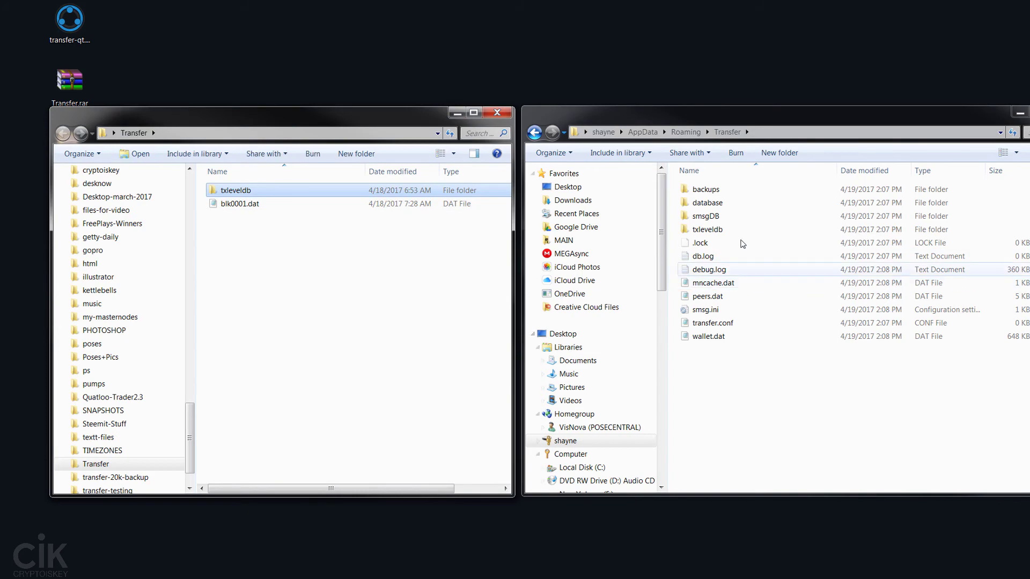
right_click(713, 229)
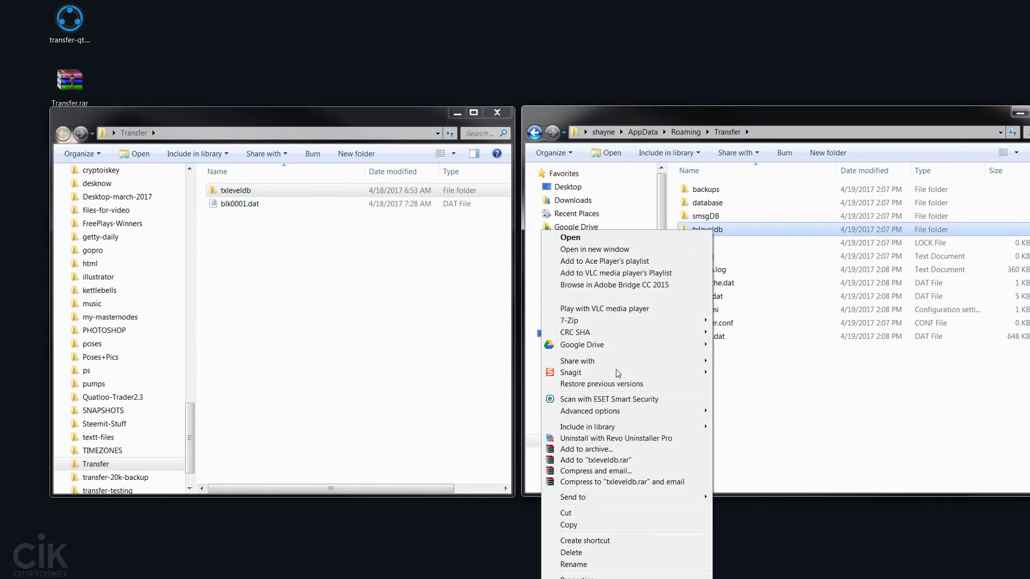
click(590, 553)
click(677, 406)
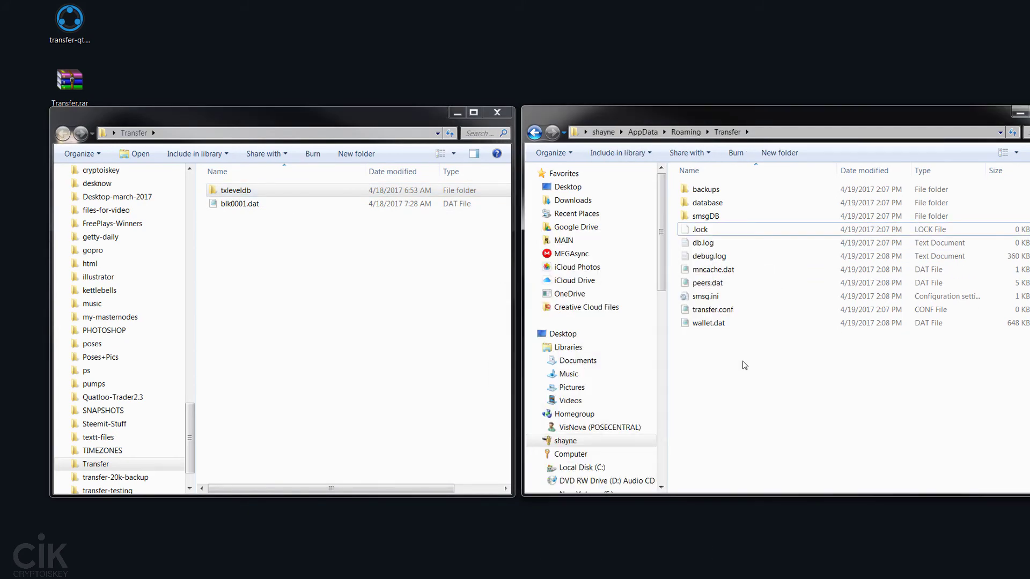
drag(290, 257, 767, 409)
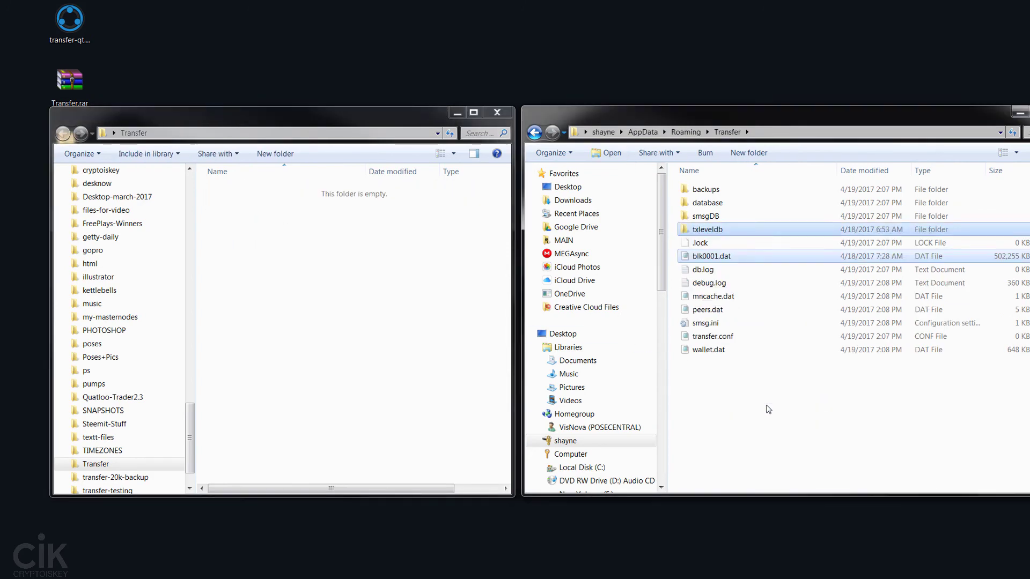
click(498, 112)
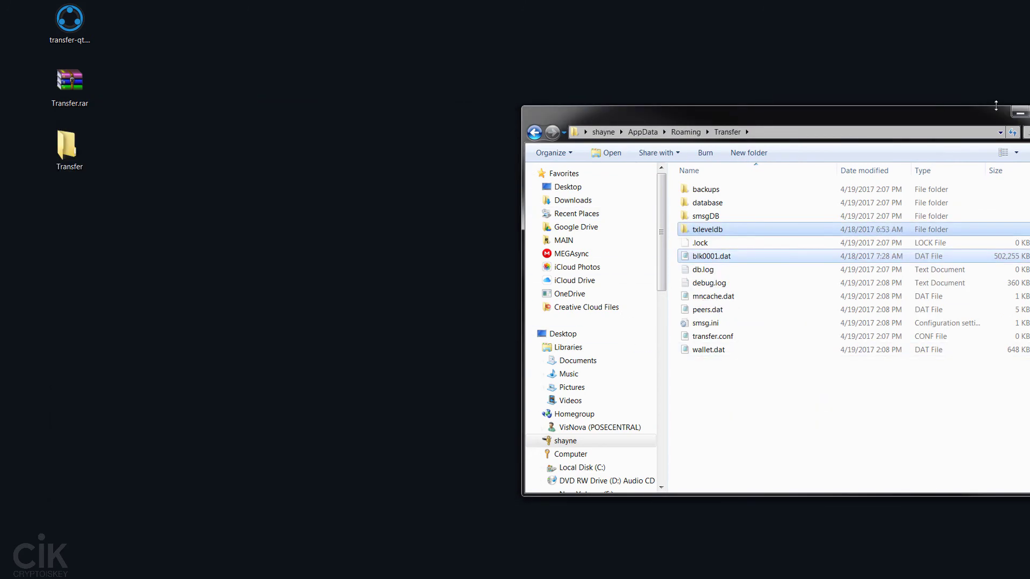